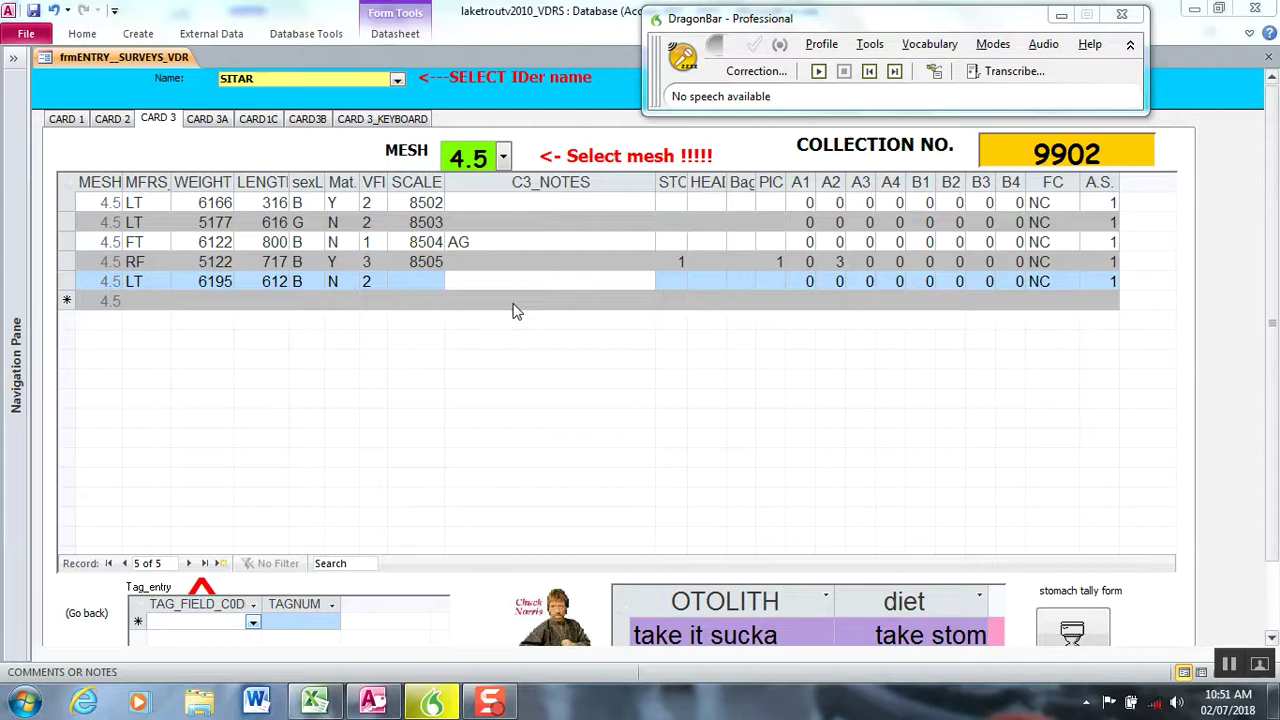
Step: Wake the microphone and, from the last record's C3_NOTES cell, move up one record and back, then right to the HEAD column and back
left_click(504, 282)
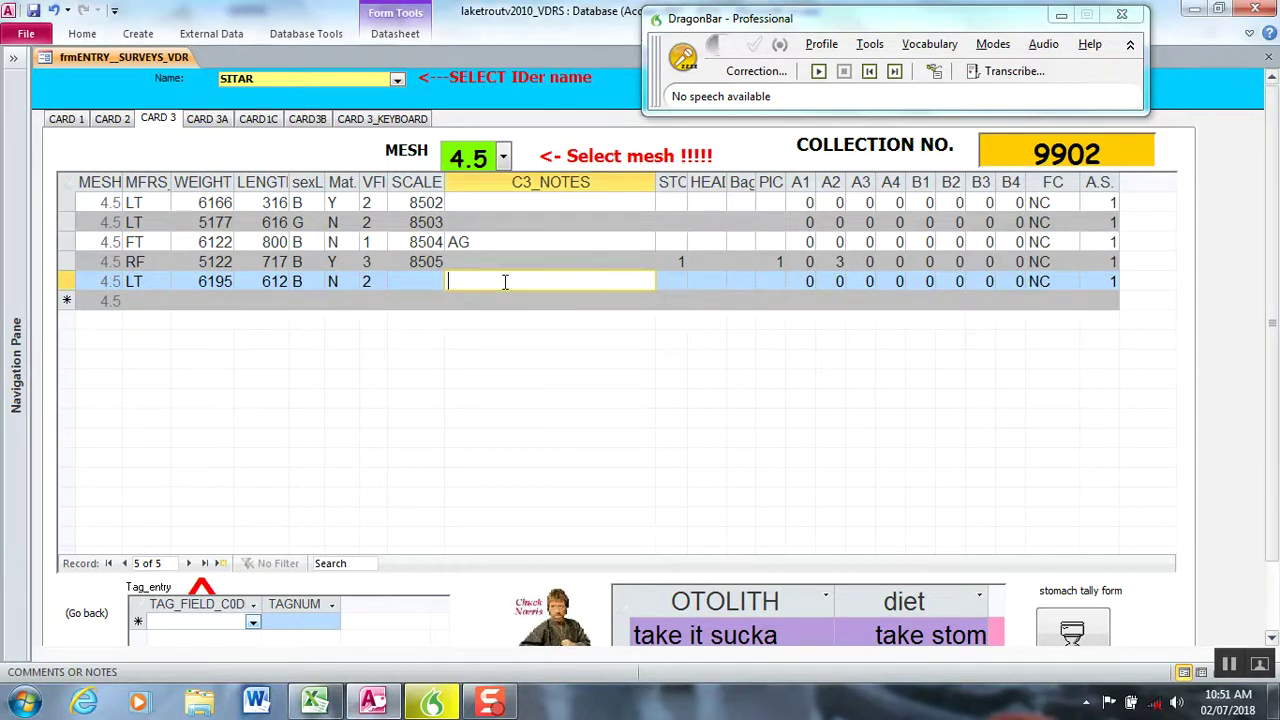
key("KP_Add")
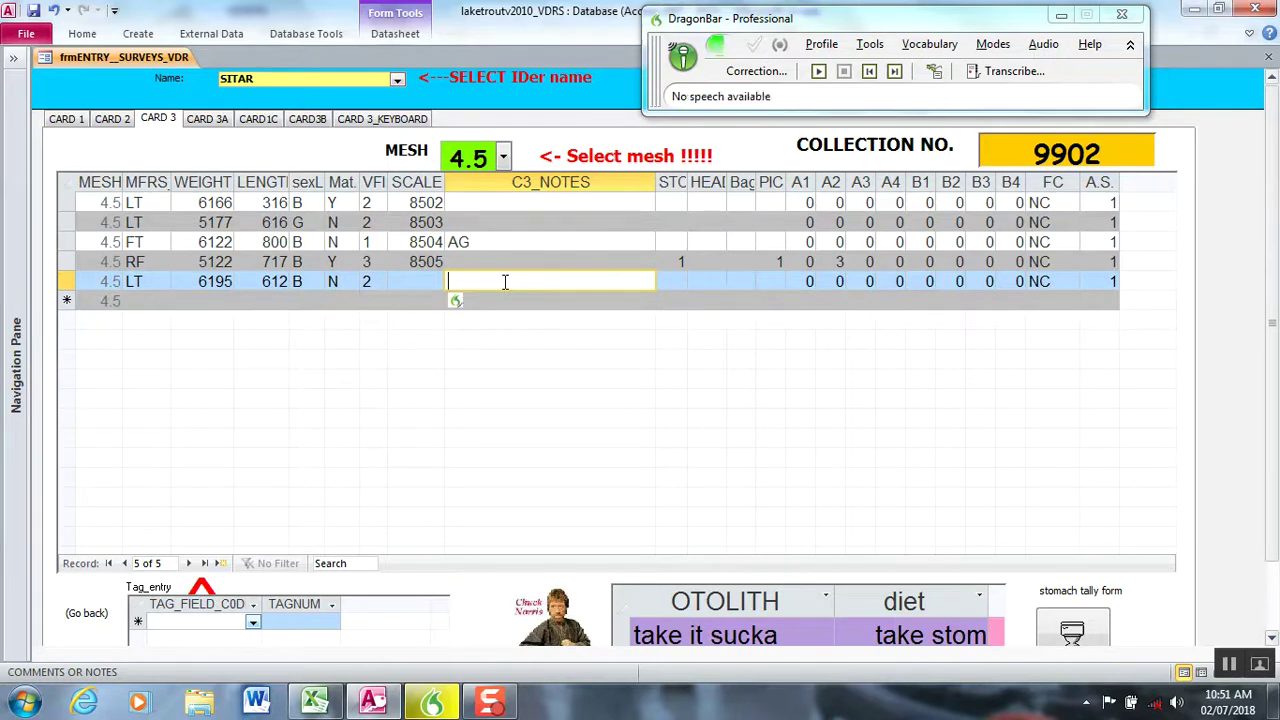
key("Up")
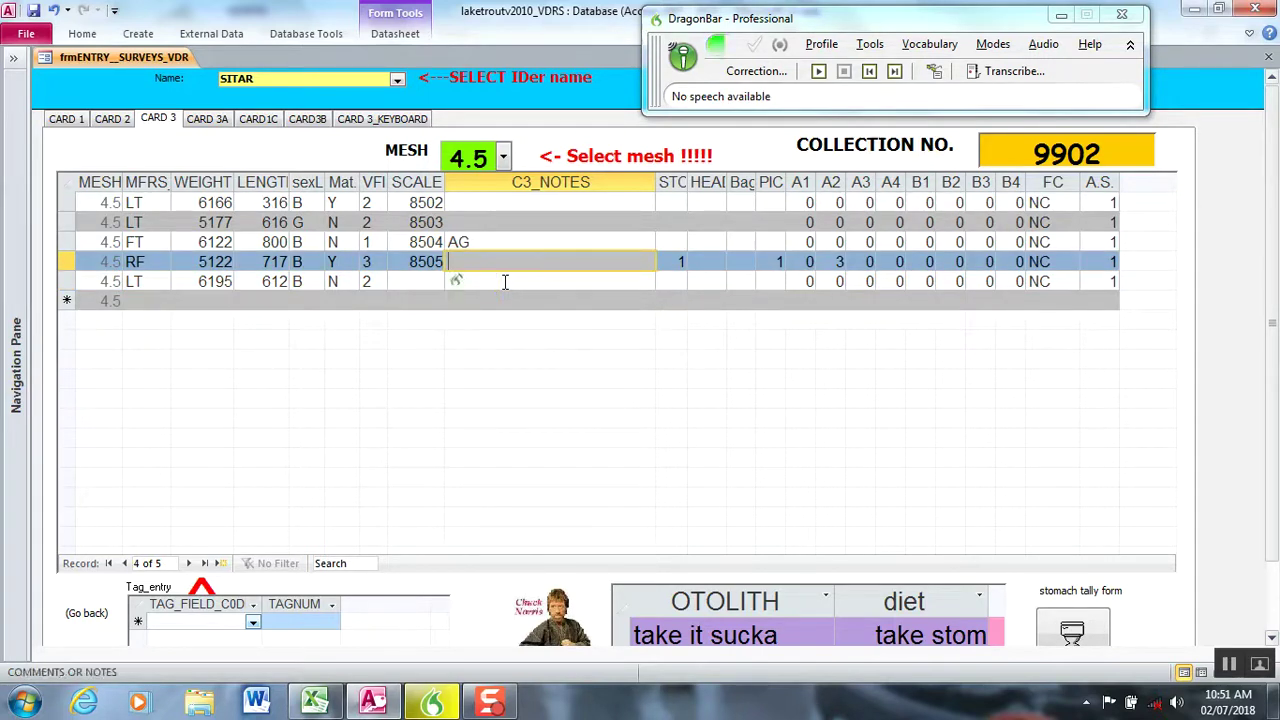
key("Down")
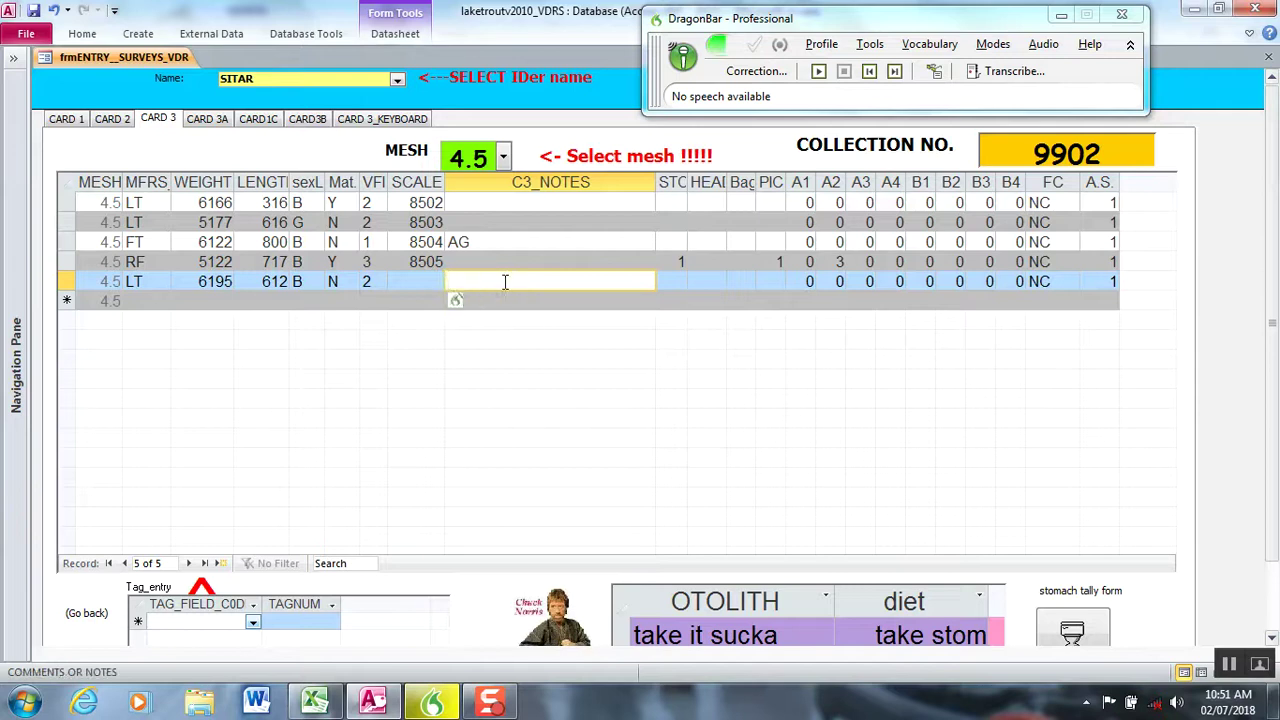
key("Right")
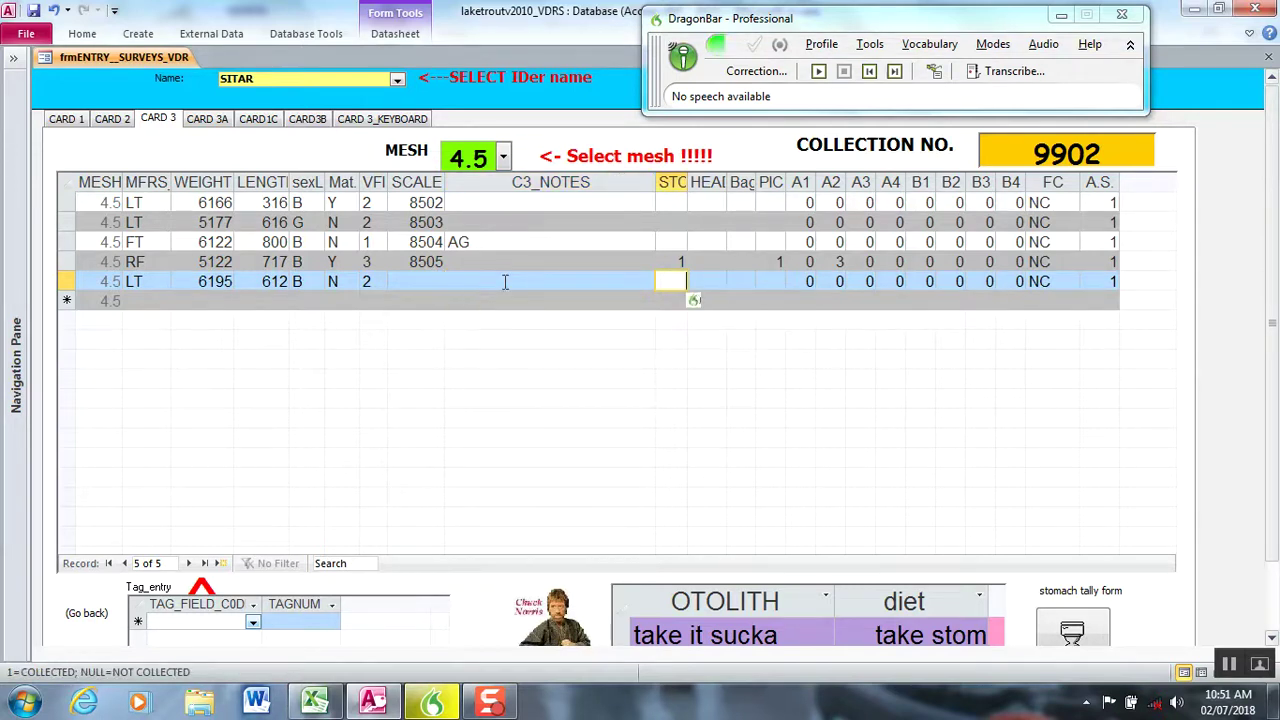
key("Left")
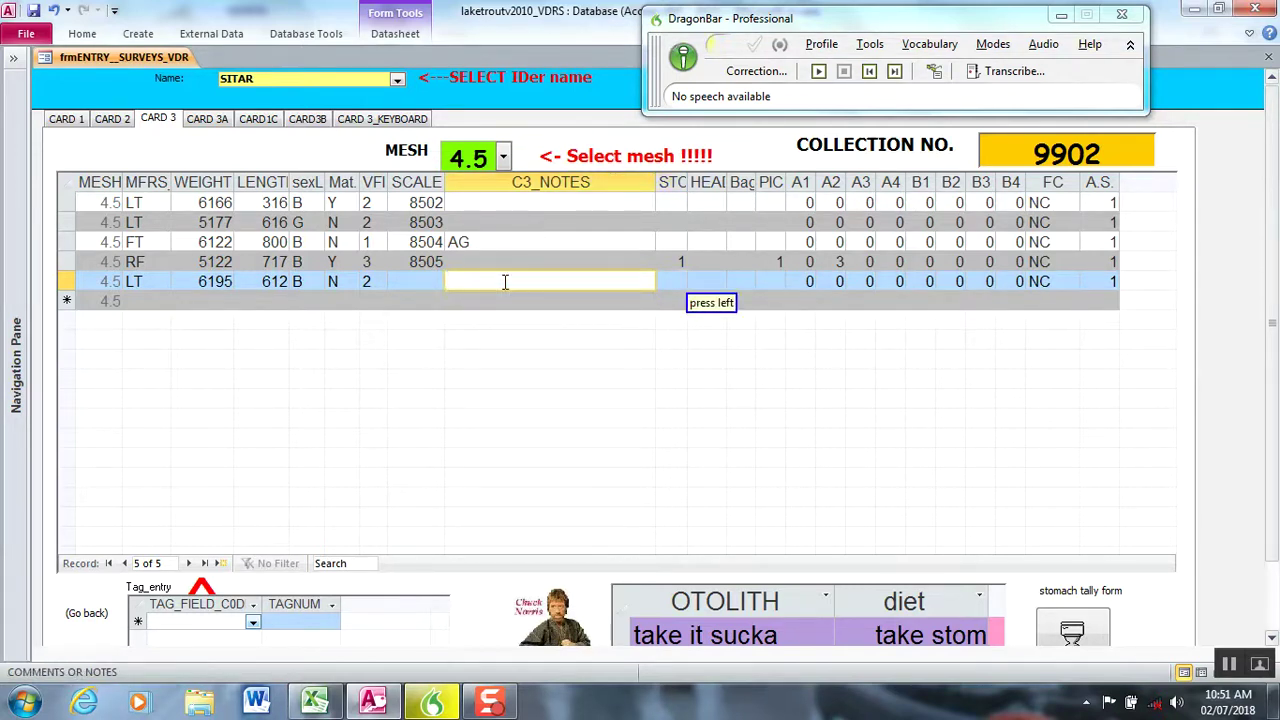
key("Return")
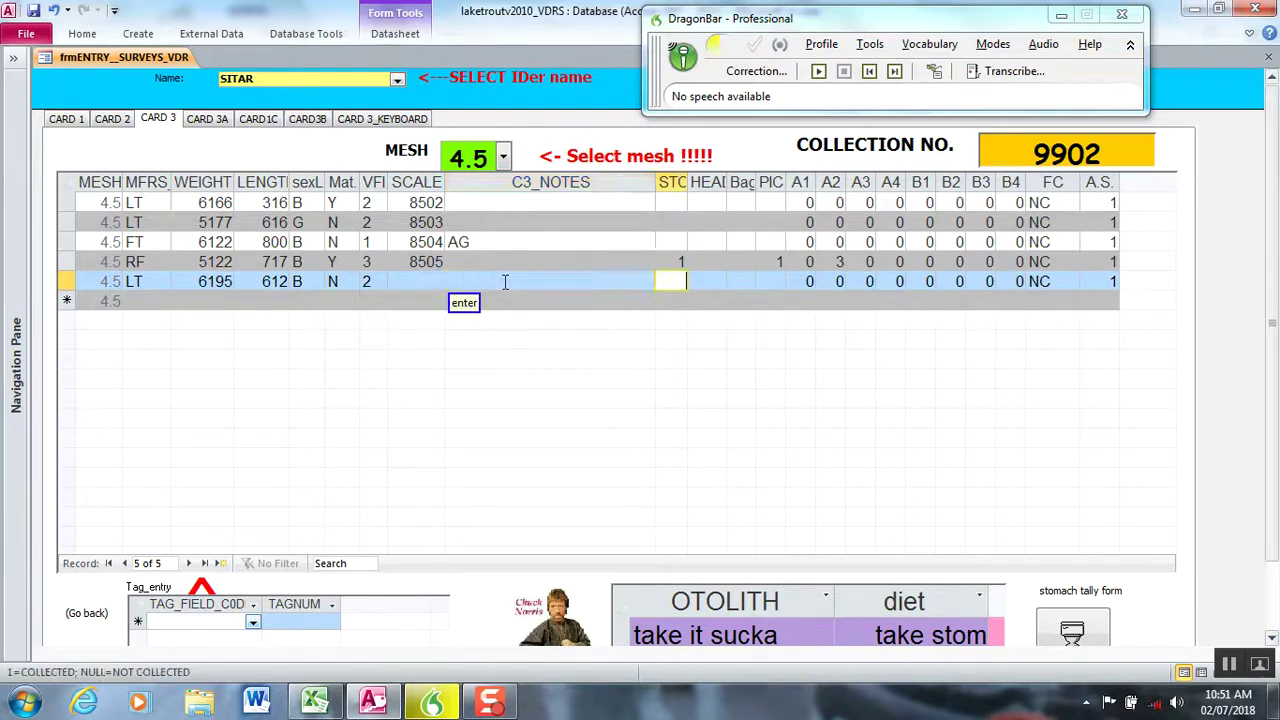
key("Tab")
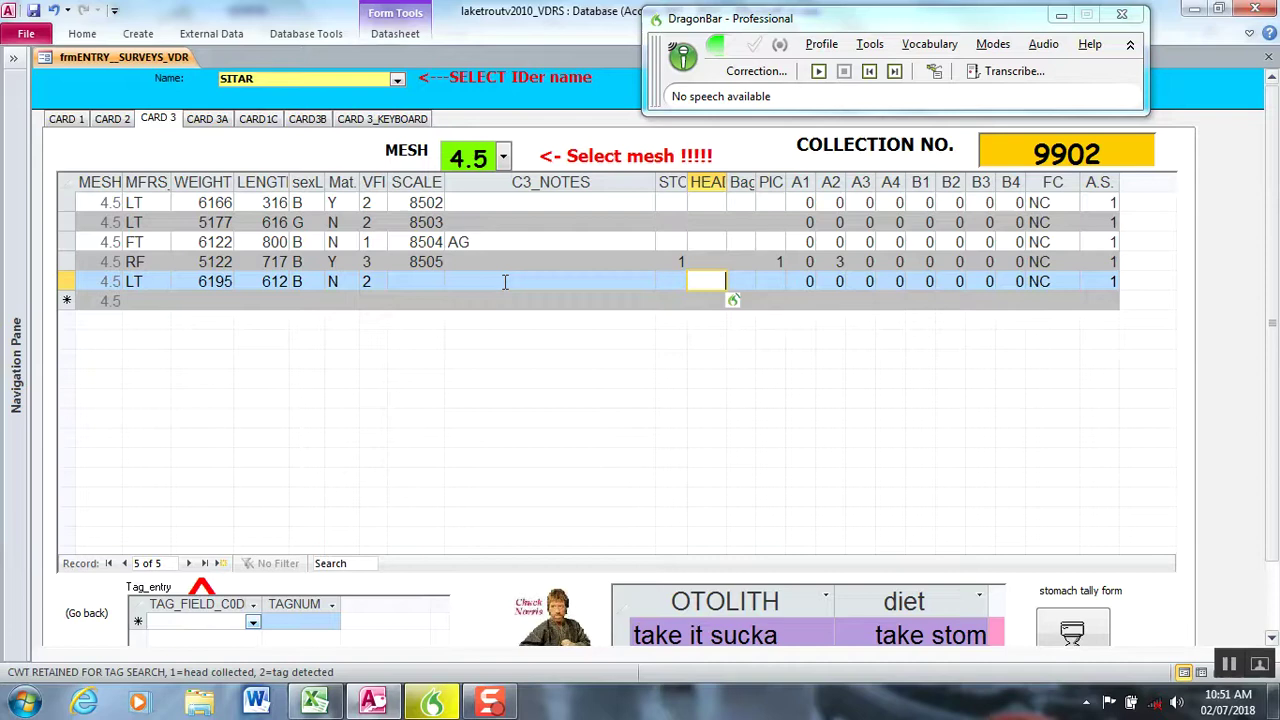
key("shift+Tab")
key("shift+Tab")
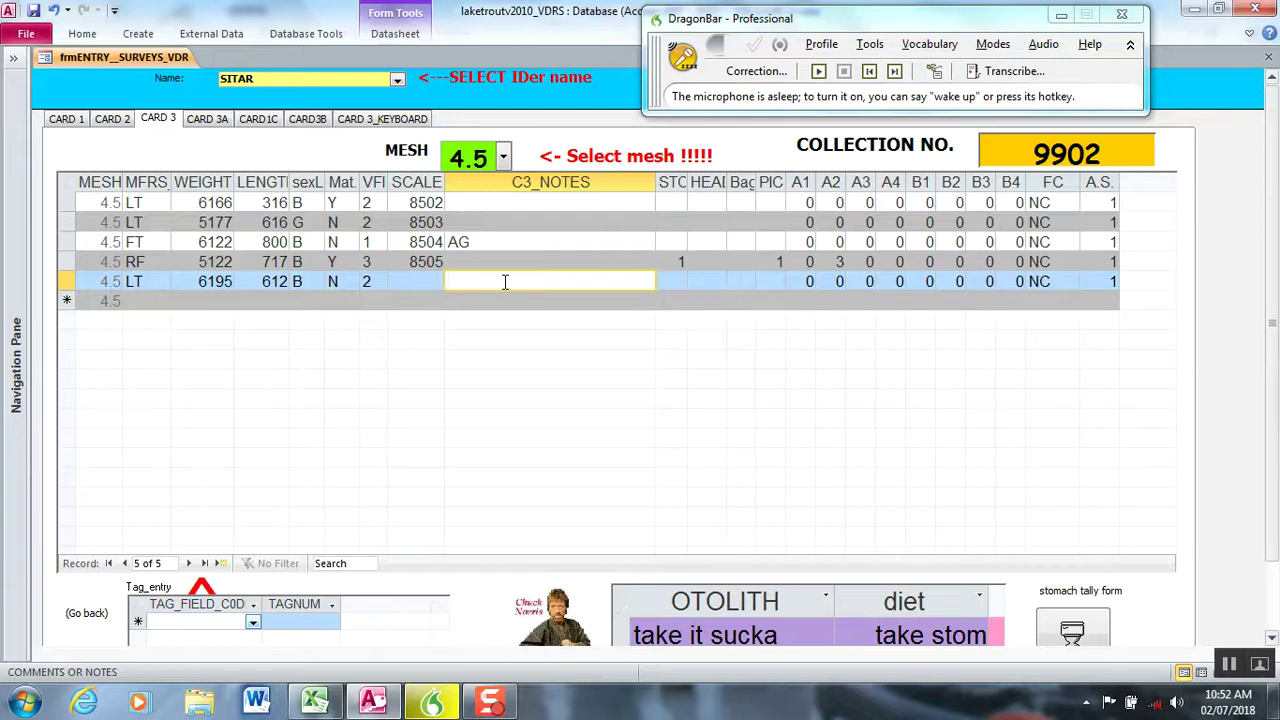
Step: Create a new custom voice command named "up" through the Command Browser
left_click(880, 50)
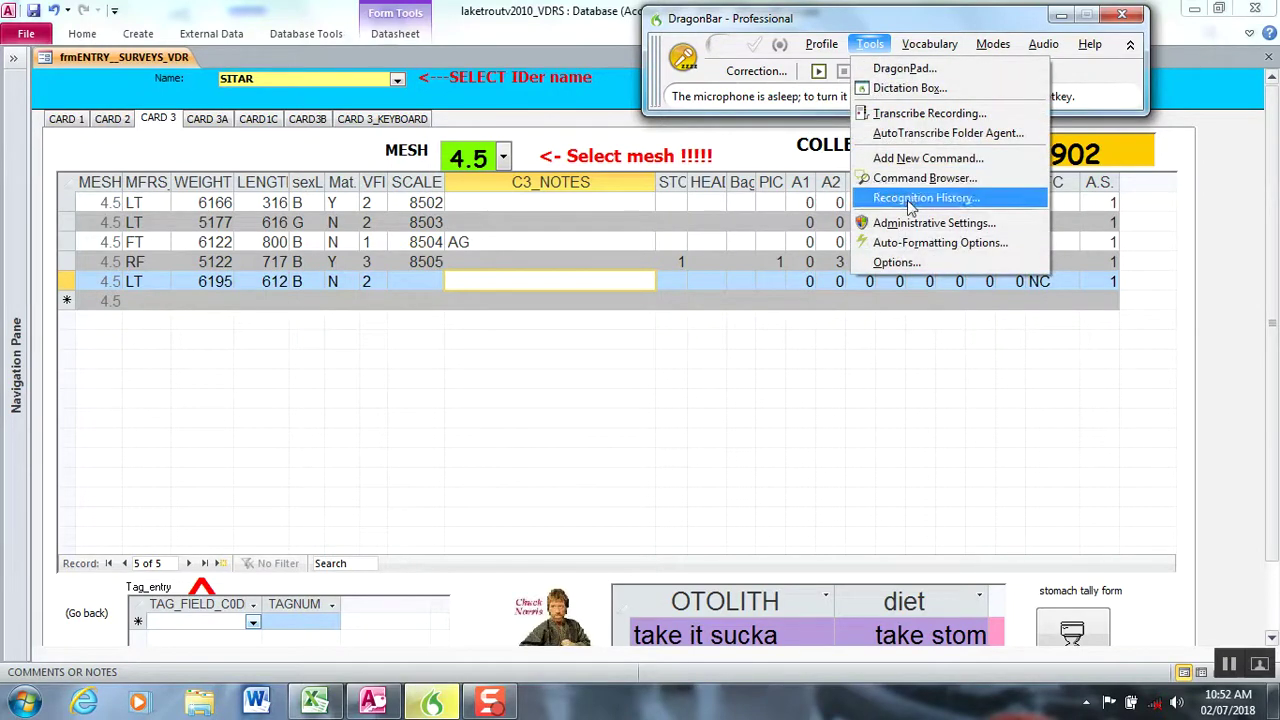
left_click(910, 184)
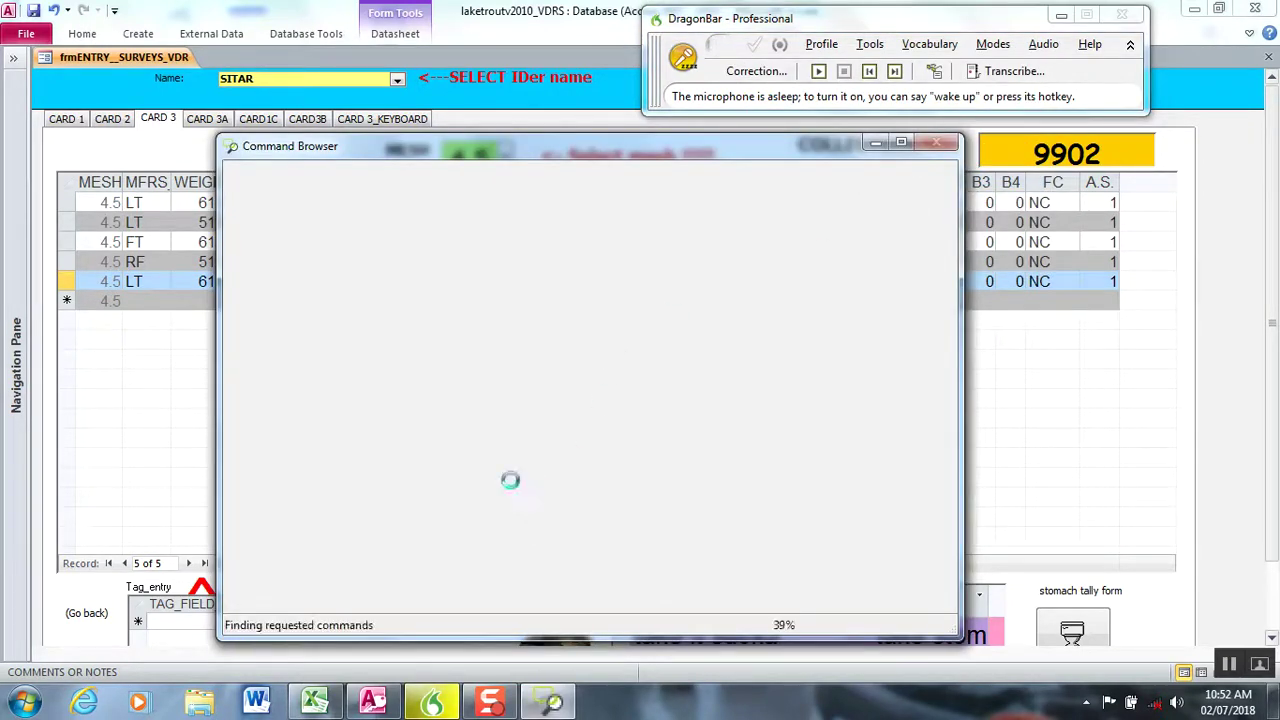
left_click(264, 364)
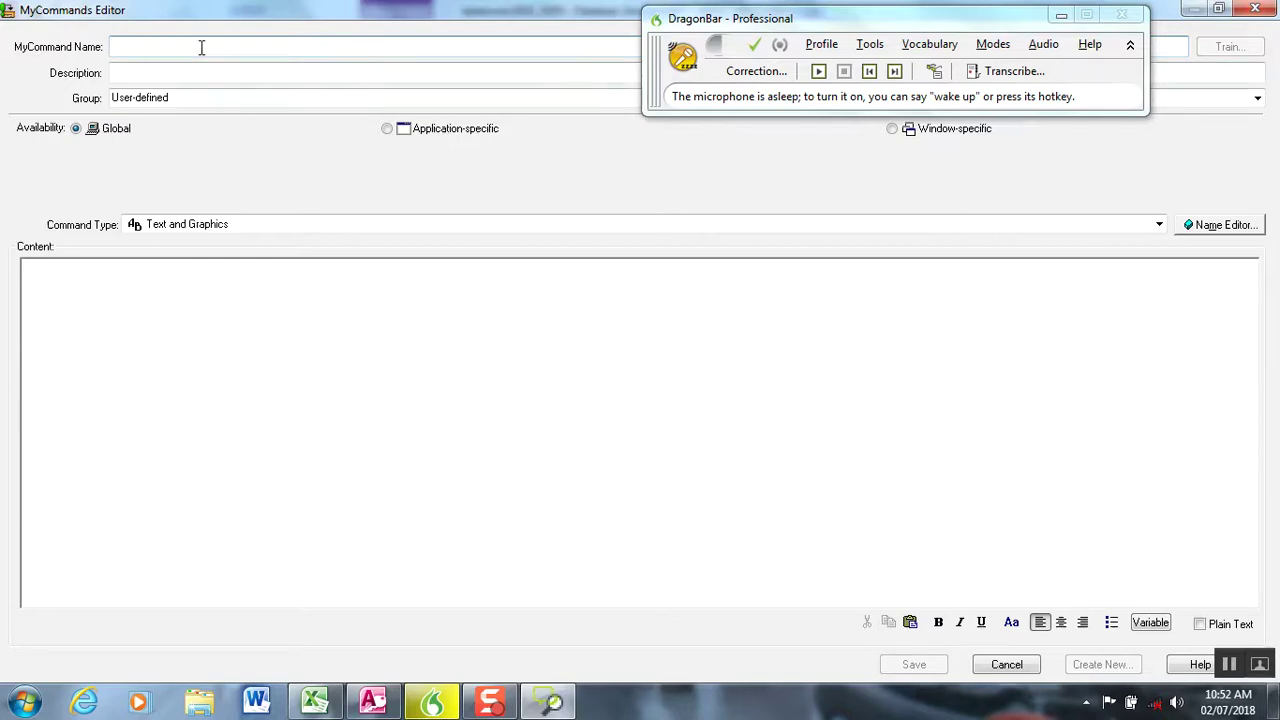
type("up")
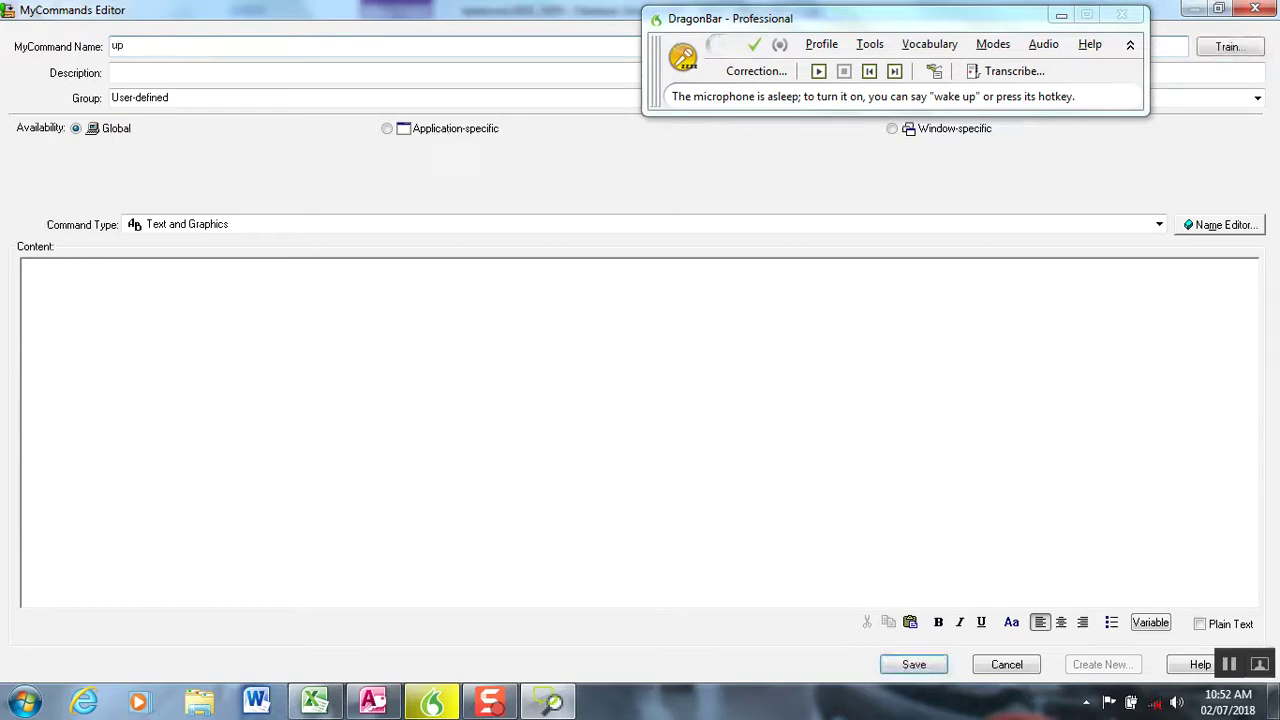
Step: Train the pronunciation of the "up" command by recording the word
left_click(1227, 46)
left_click(547, 394)
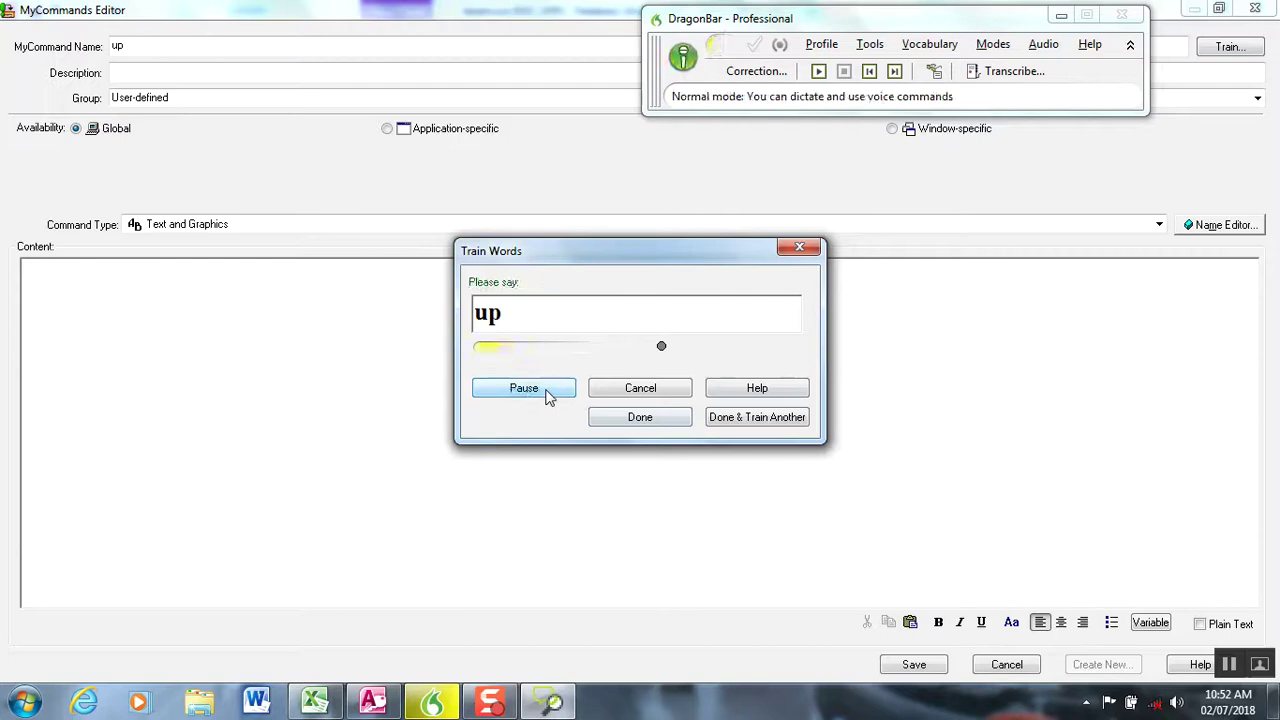
left_click(655, 418)
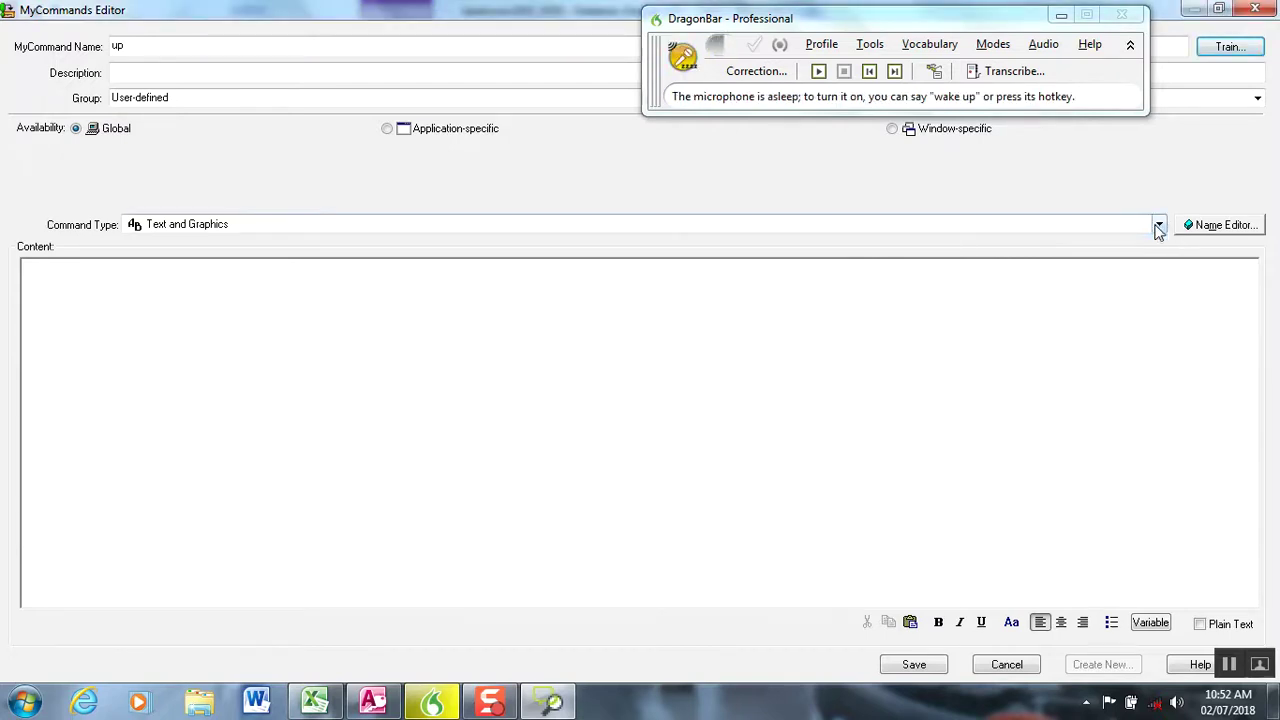
Step: Make the command Step-by-Step with an Up arrow keystroke as its step, save it and close the Command Browser
left_click(1158, 224)
left_click(1110, 271)
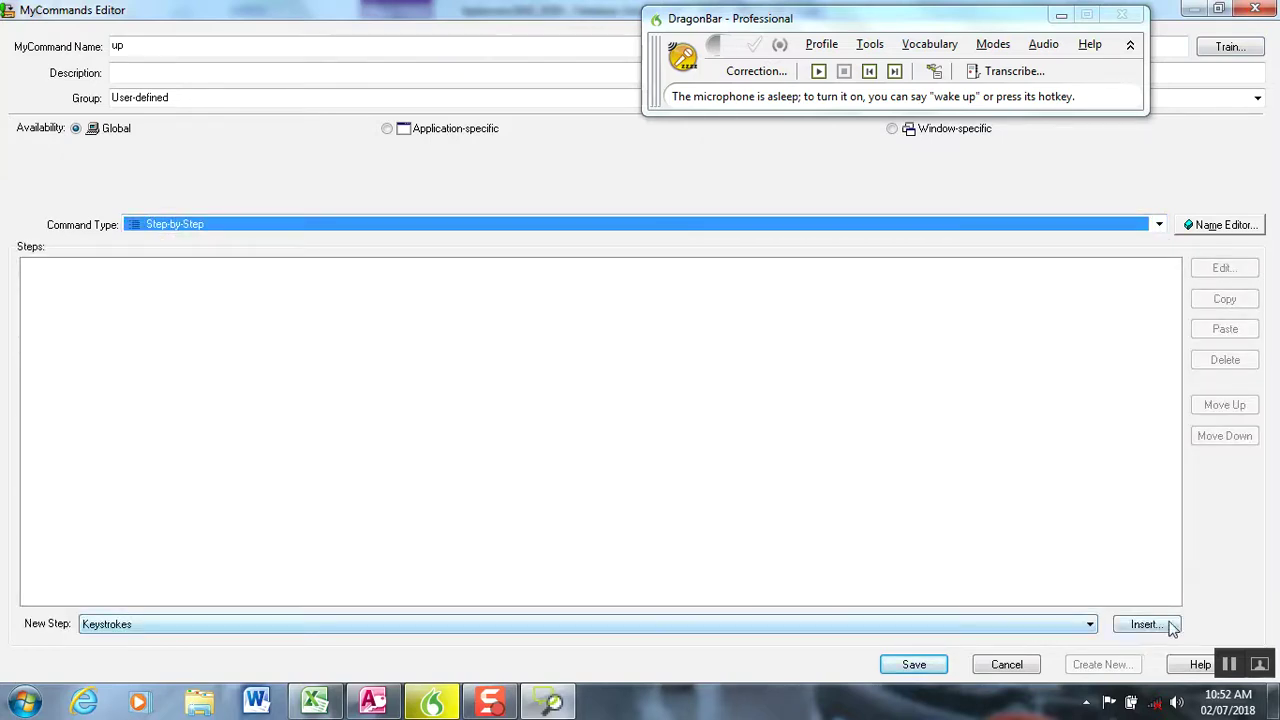
left_click(1089, 630)
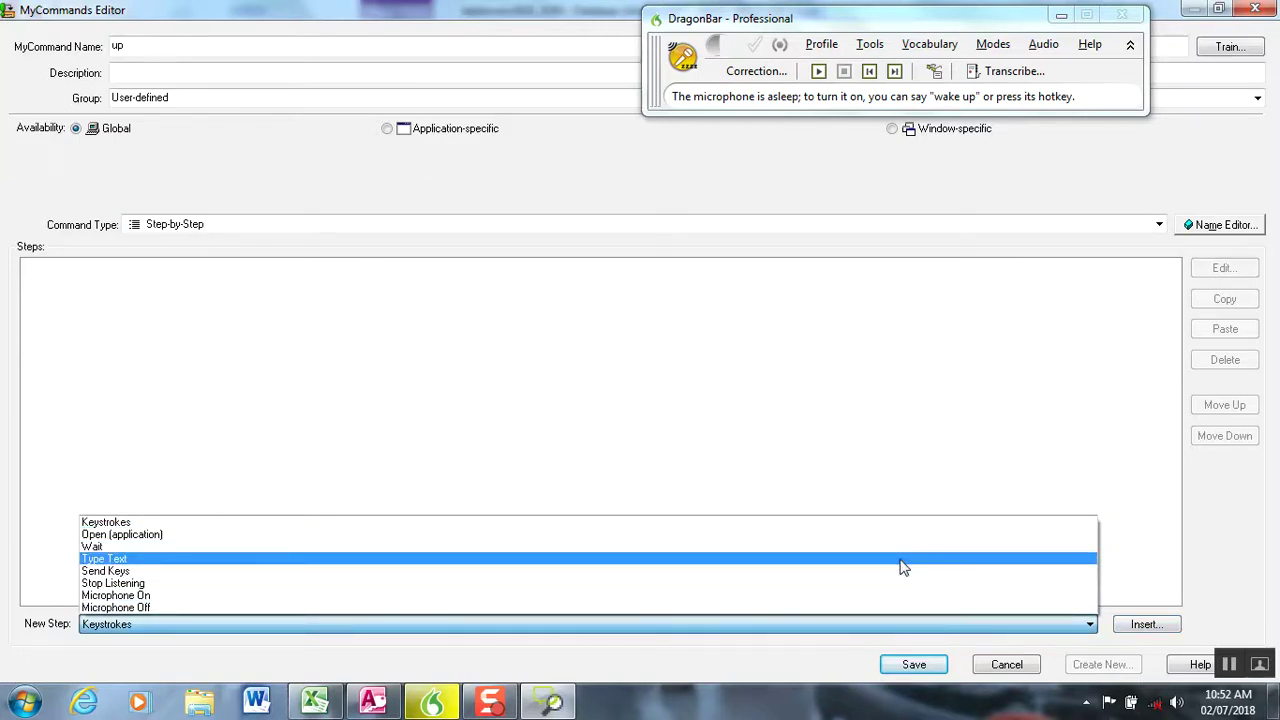
left_click(908, 524)
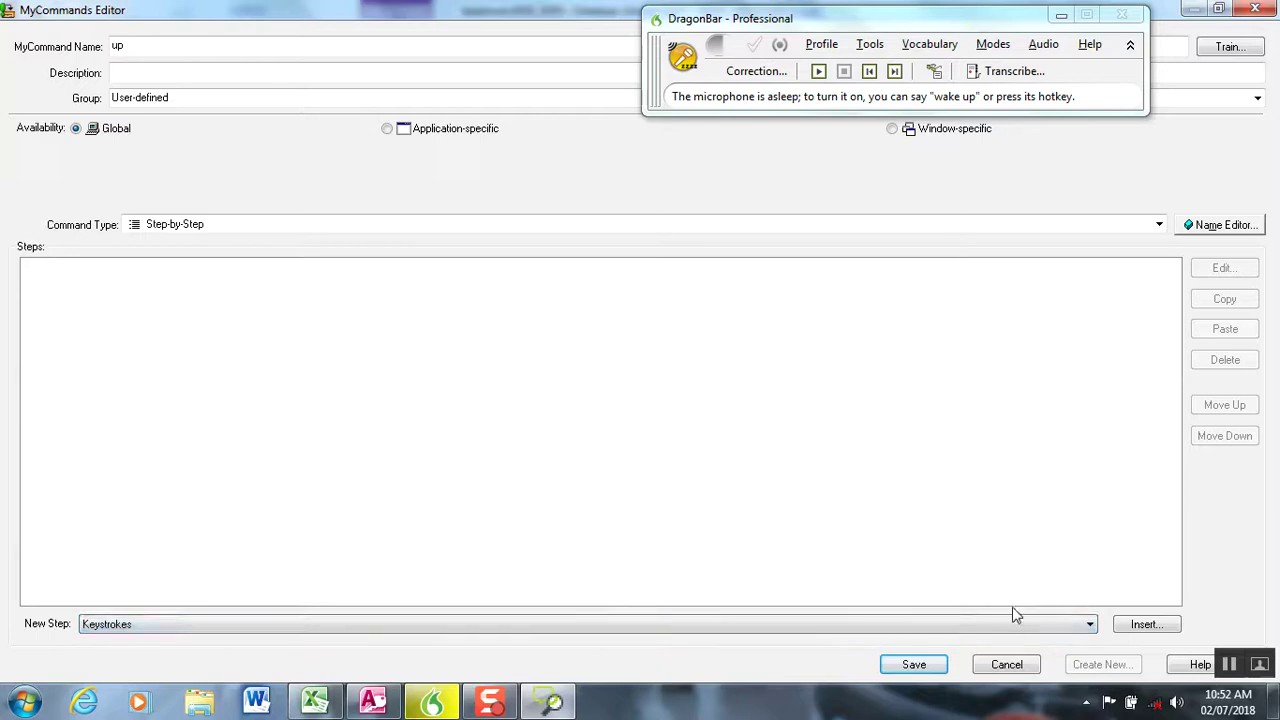
left_click(1155, 627)
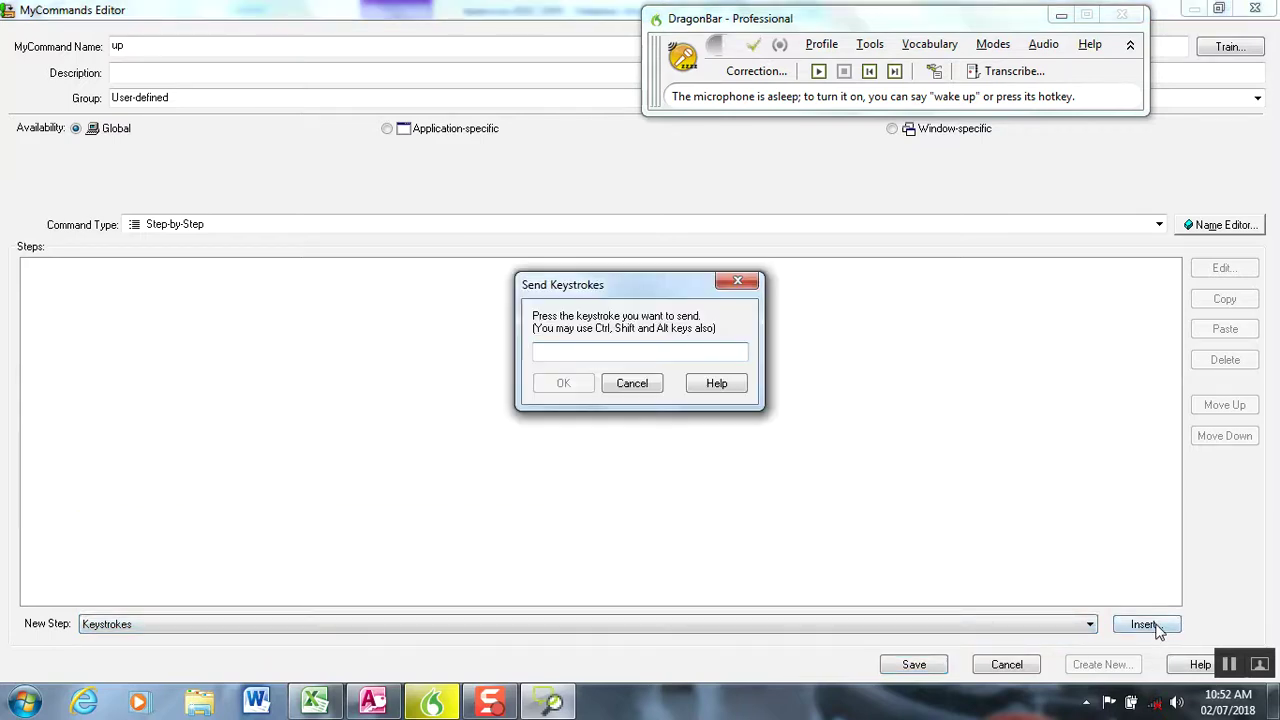
key("Up")
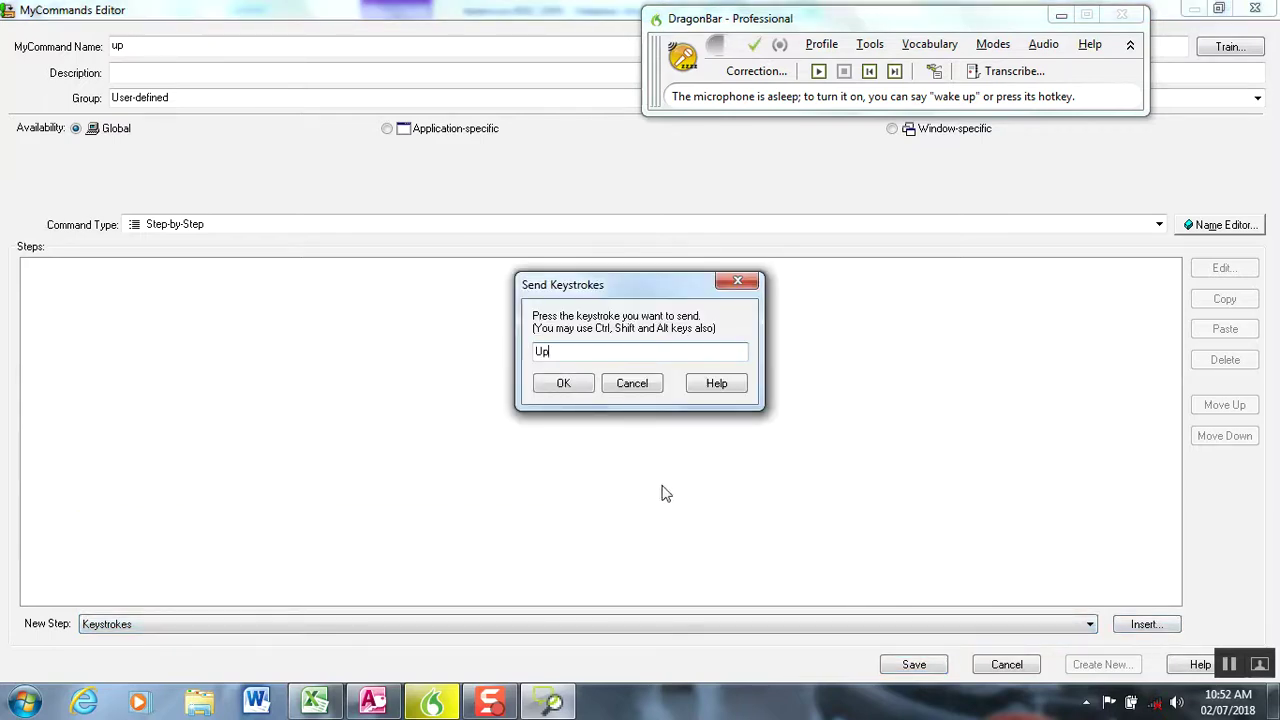
left_click(569, 392)
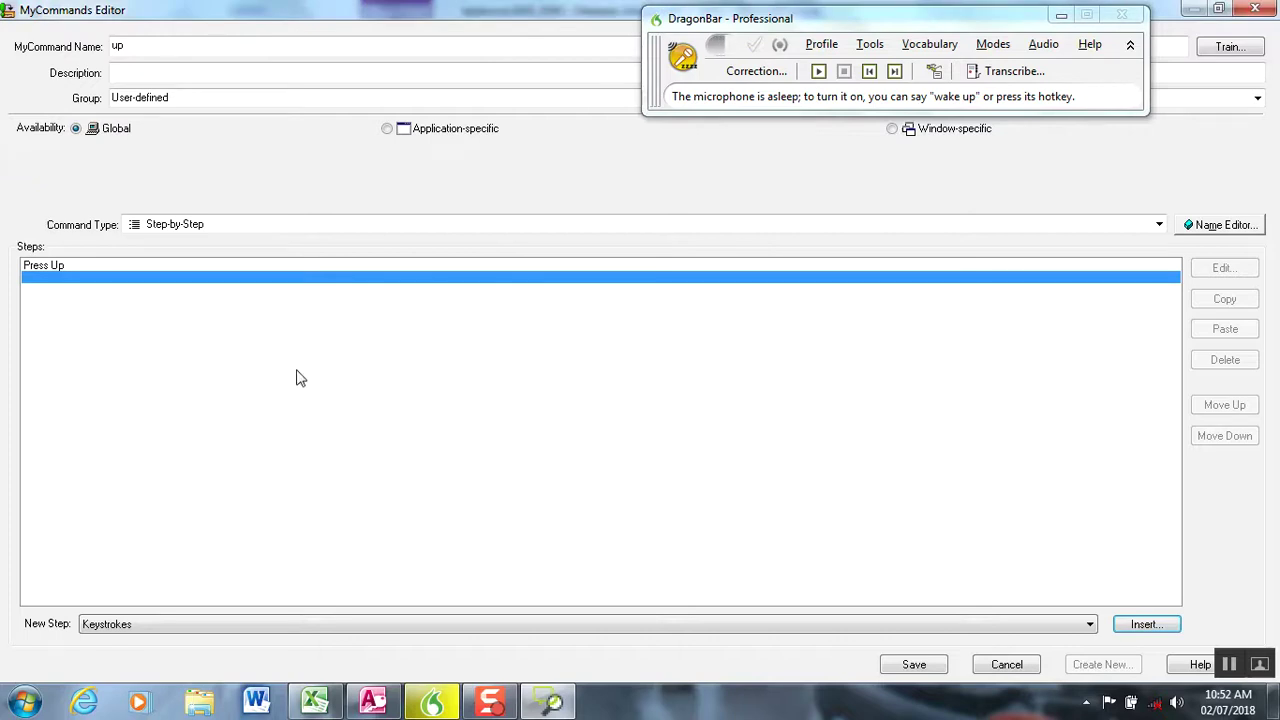
left_click(894, 662)
left_click(936, 142)
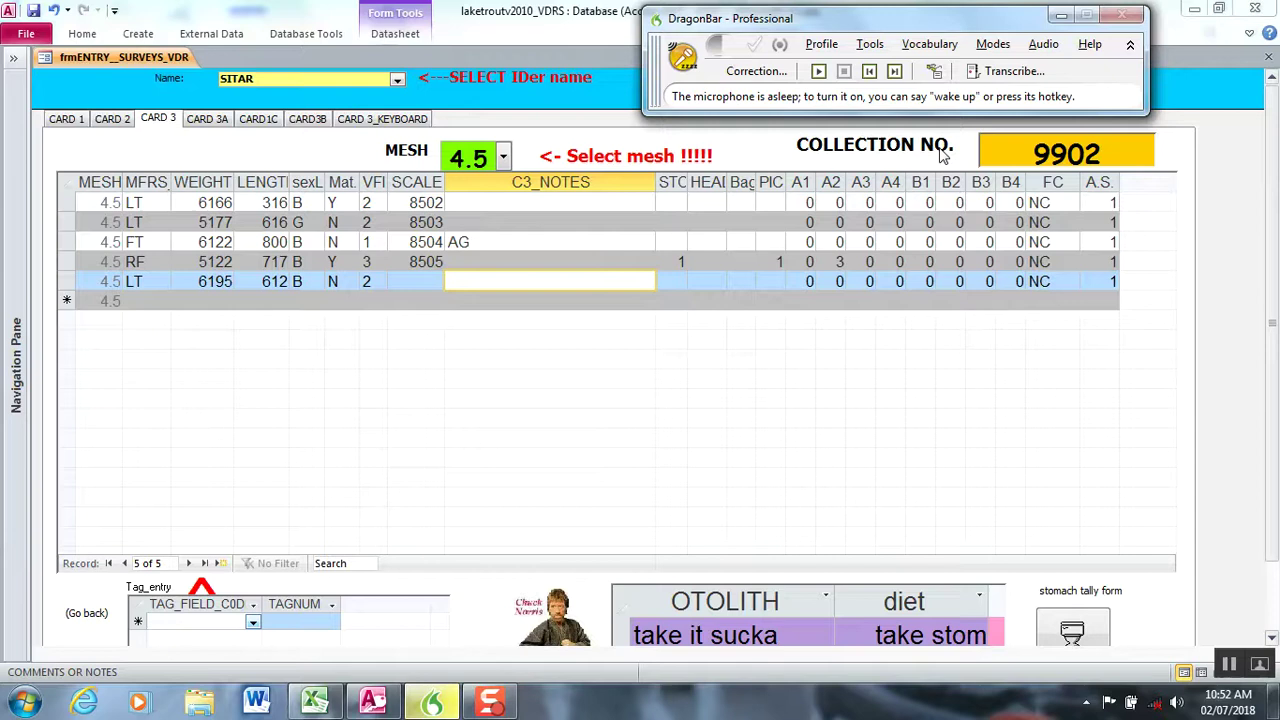
Step: Test the "up" command from the last record's C3_NOTES cell by moving up two records, and return to the last record
left_click(489, 281)
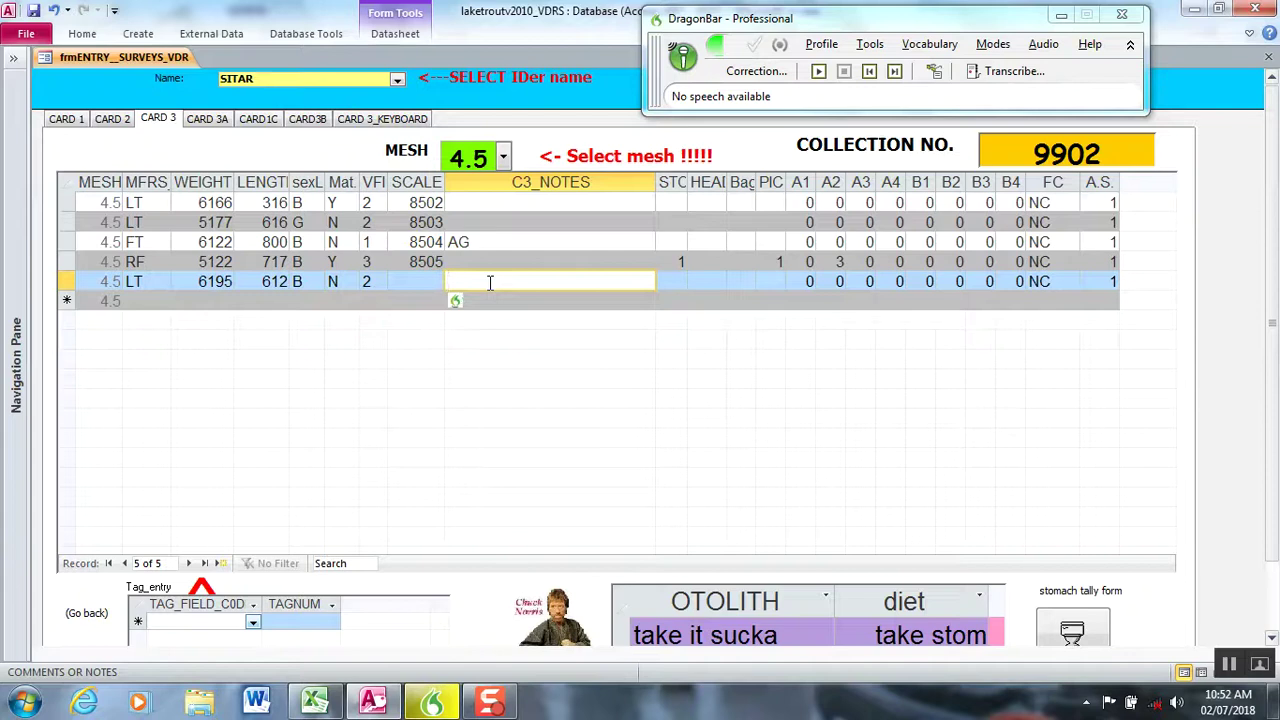
key("Up")
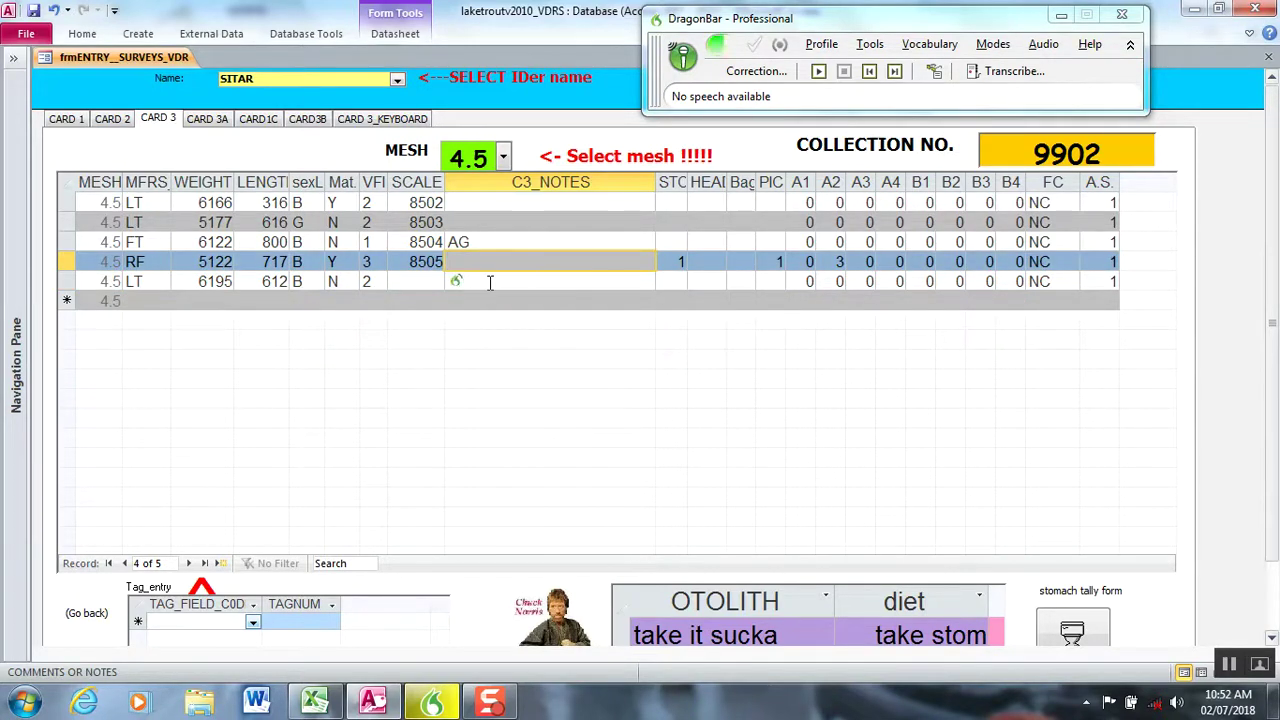
key("Up")
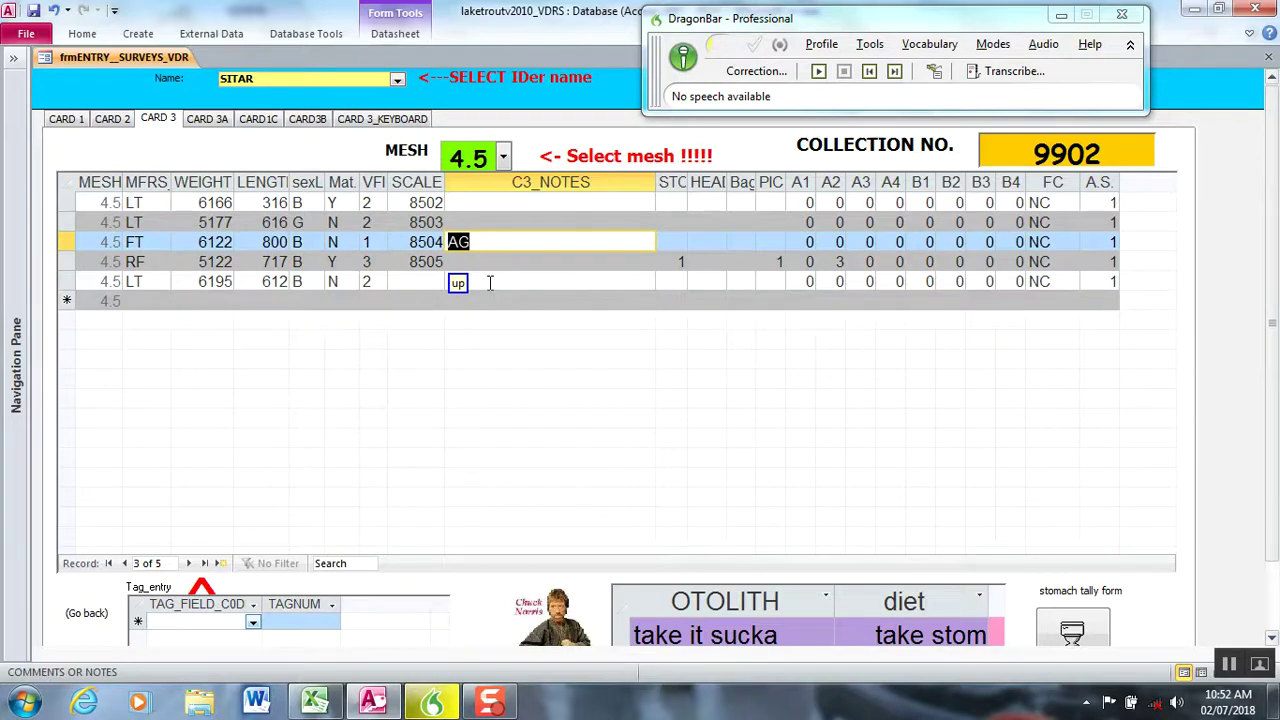
key("Down")
key("Down")
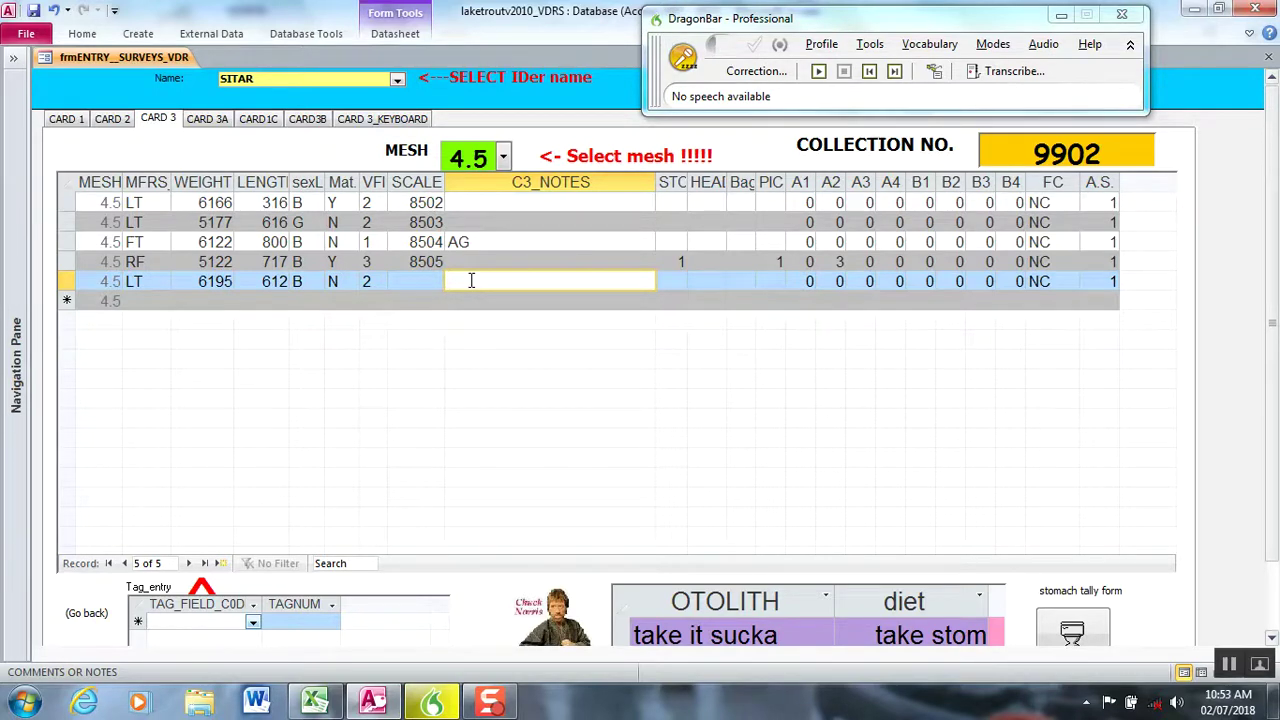
Step: Wake the microphone and place the cursor in the first record's SCALE cell using the mouse grid, undoing the stray BC text
key("KP_Add")
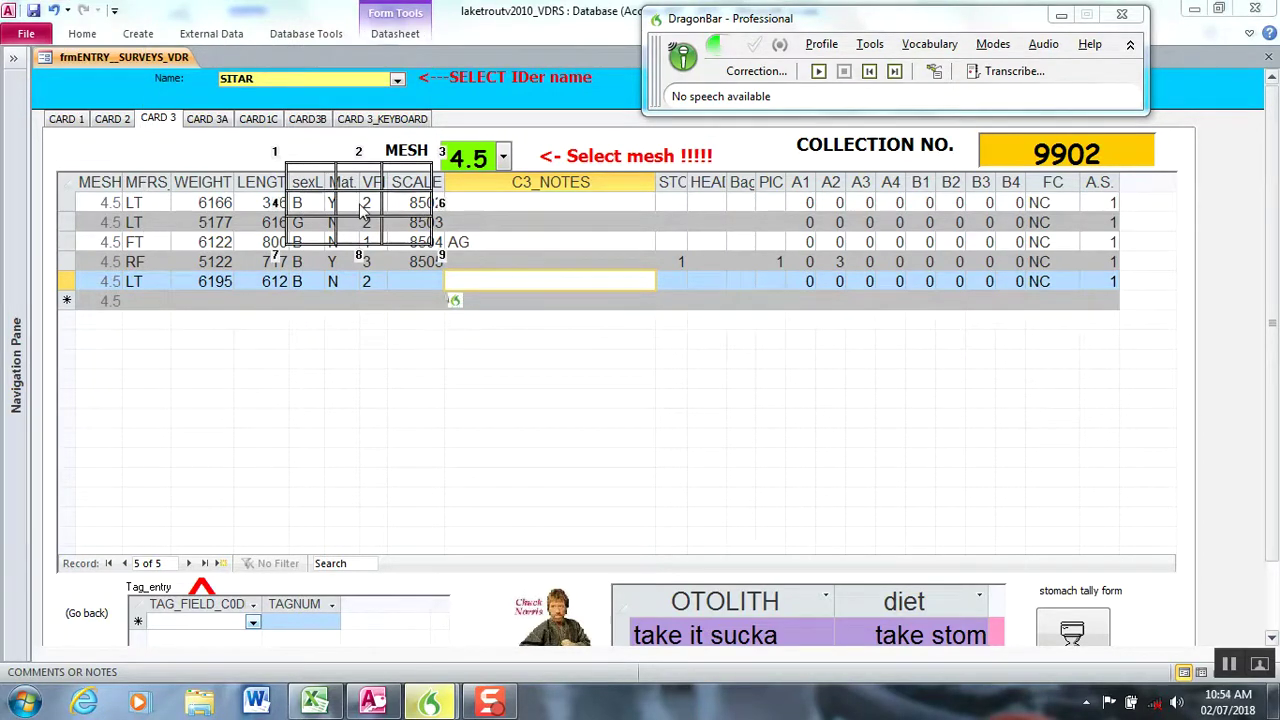
left_click(425, 204)
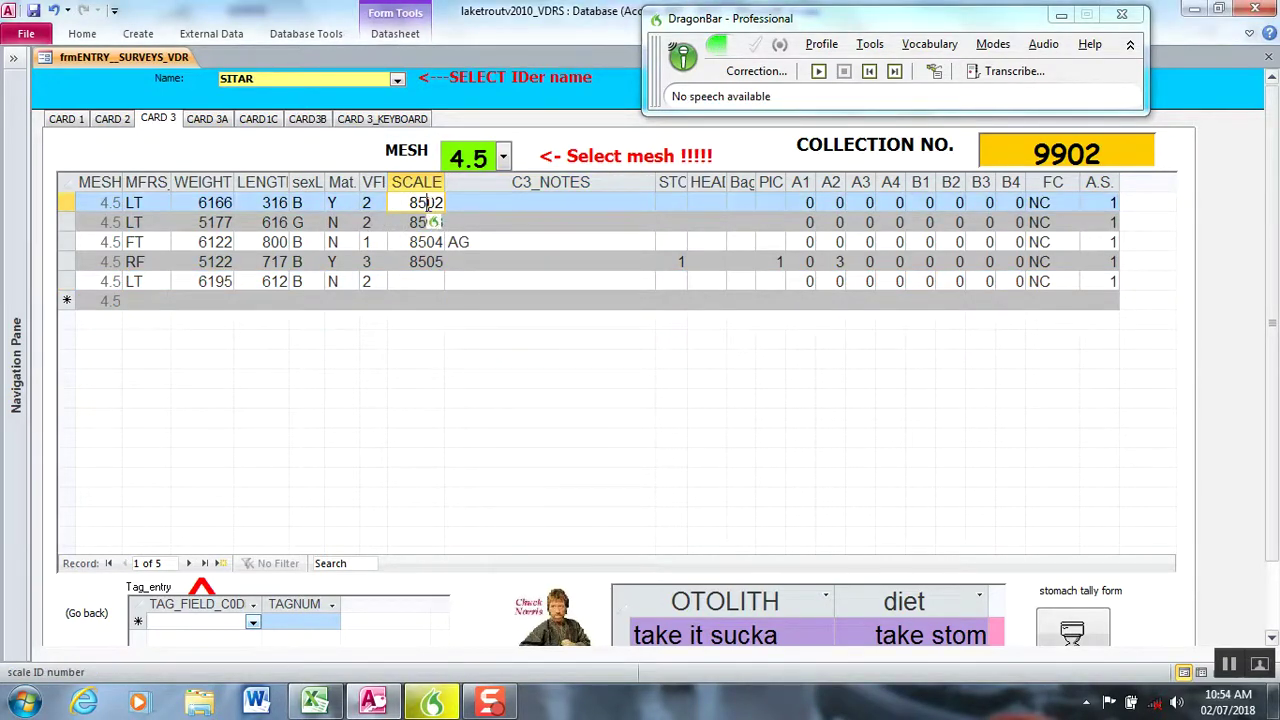
type("BC")
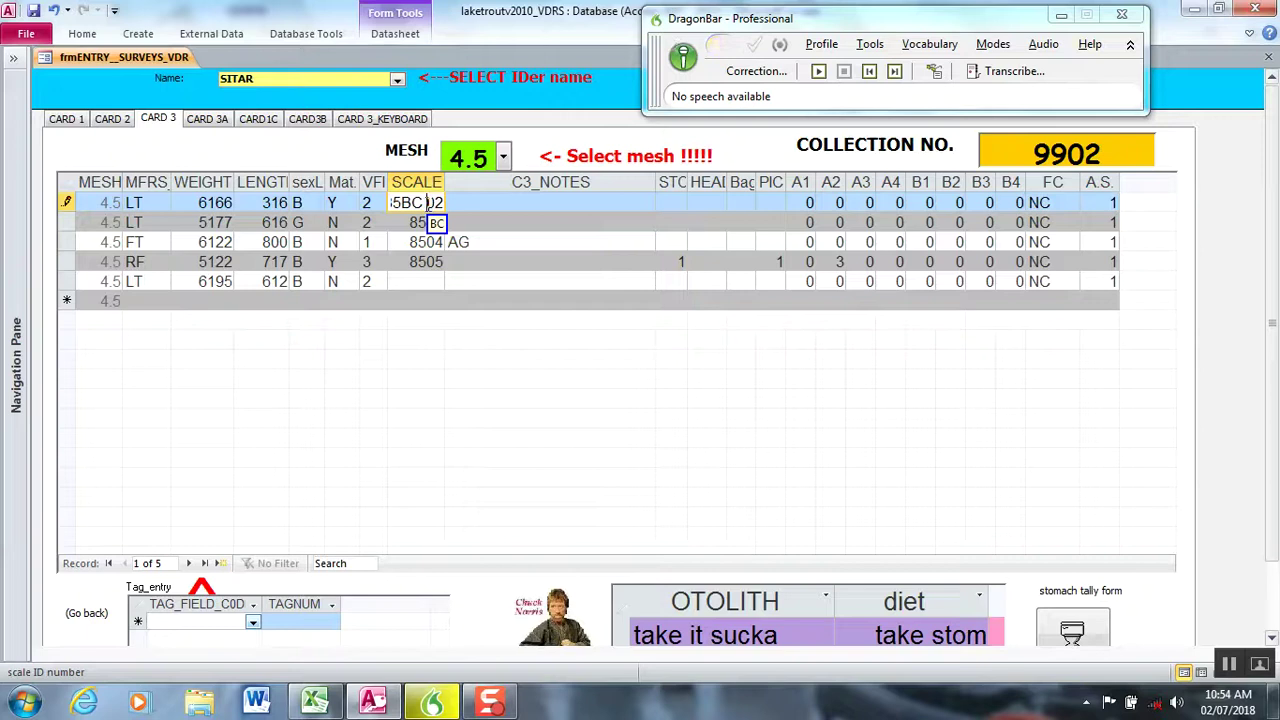
key("ctrl+z")
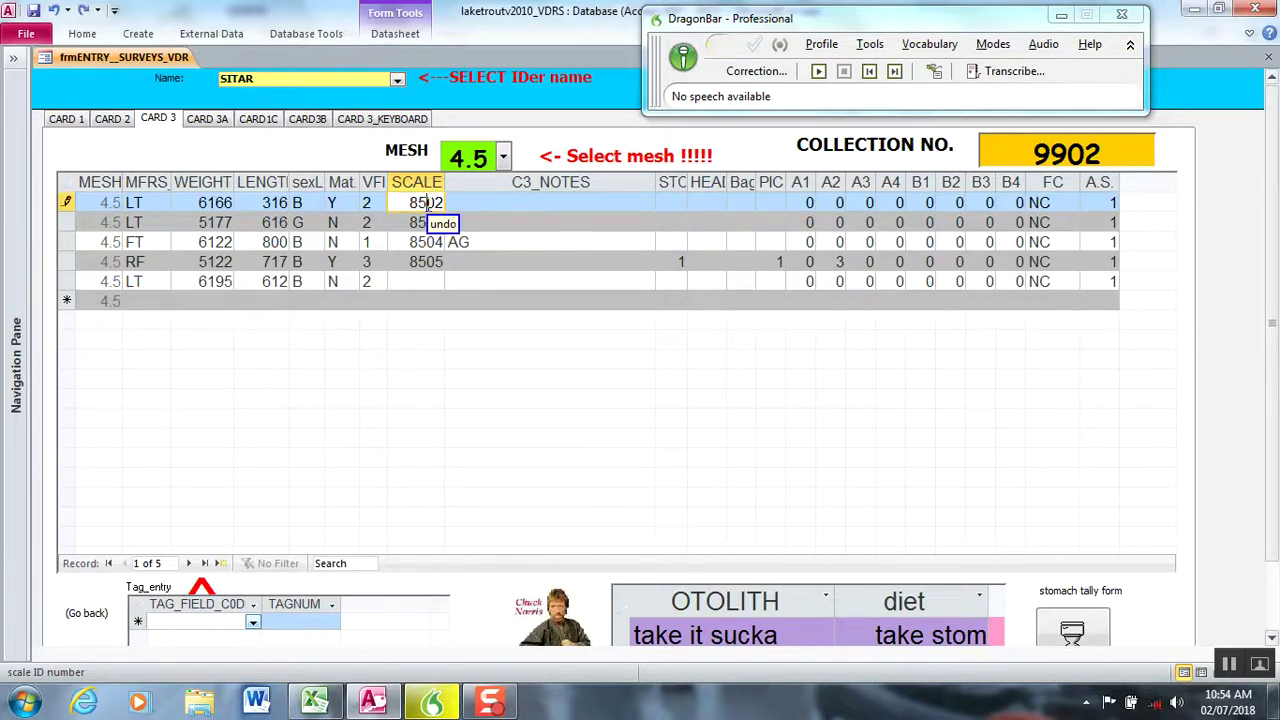